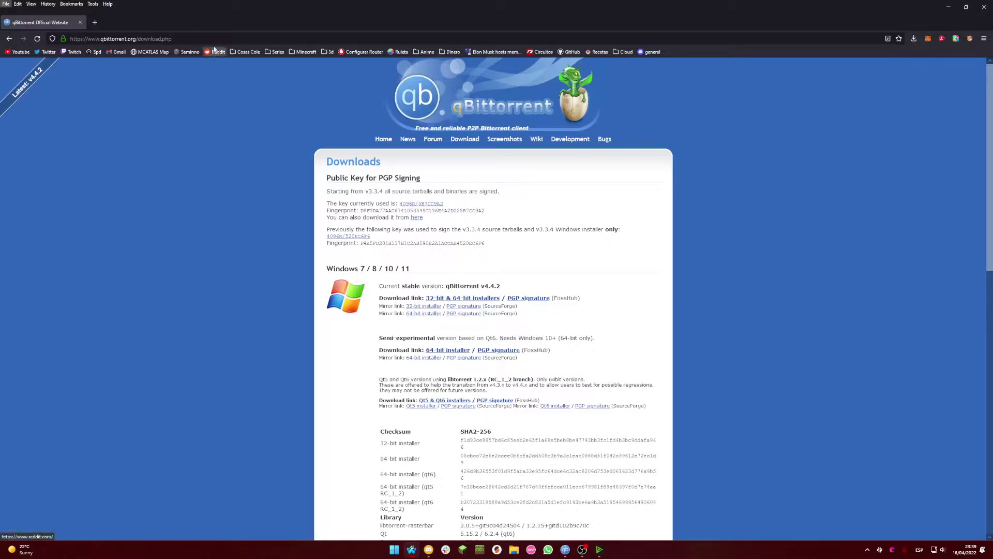
Step: Hide the menu bar and reload the qBittorrent Downloads page in Waterfox
key(alt+d)
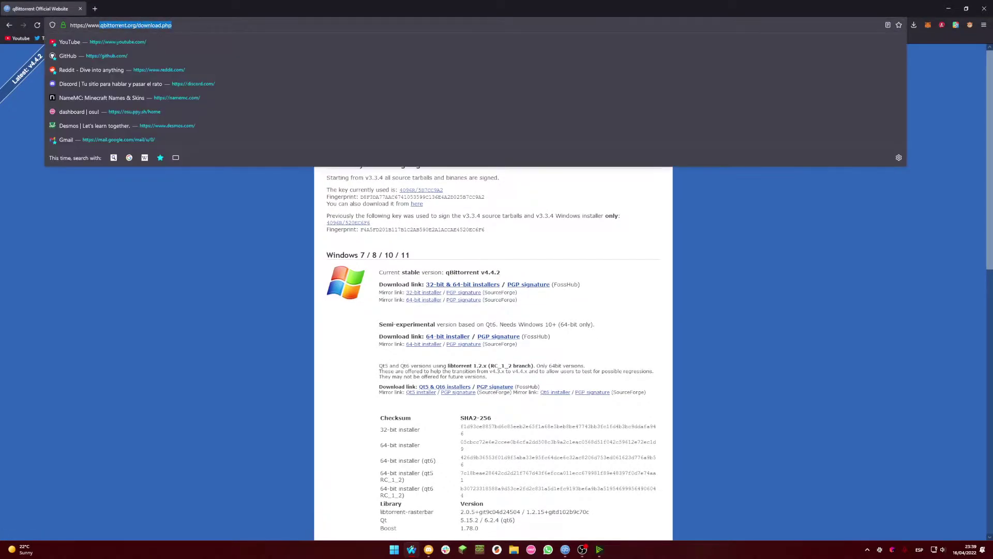
click(126, 292)
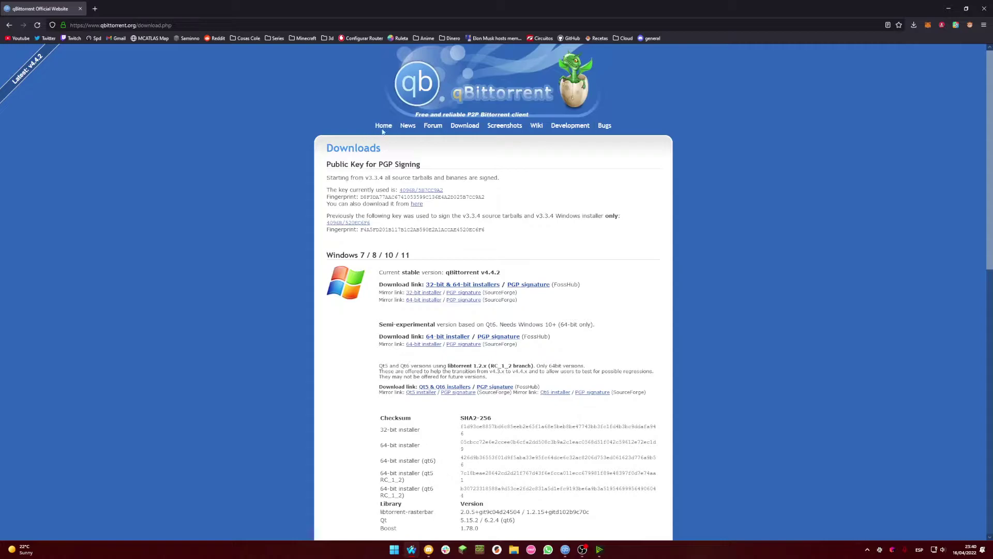
click(465, 129)
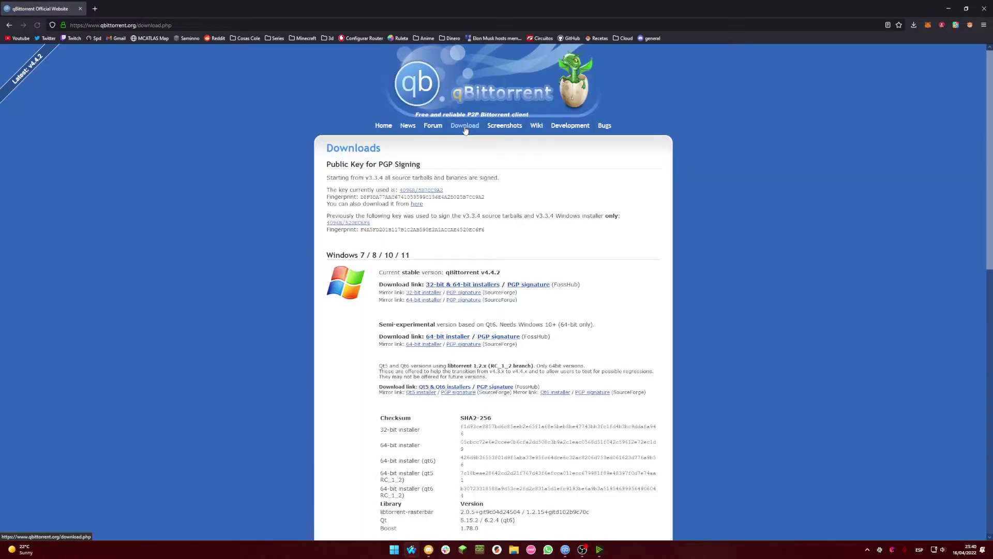
scroll(434, 256, down, 1)
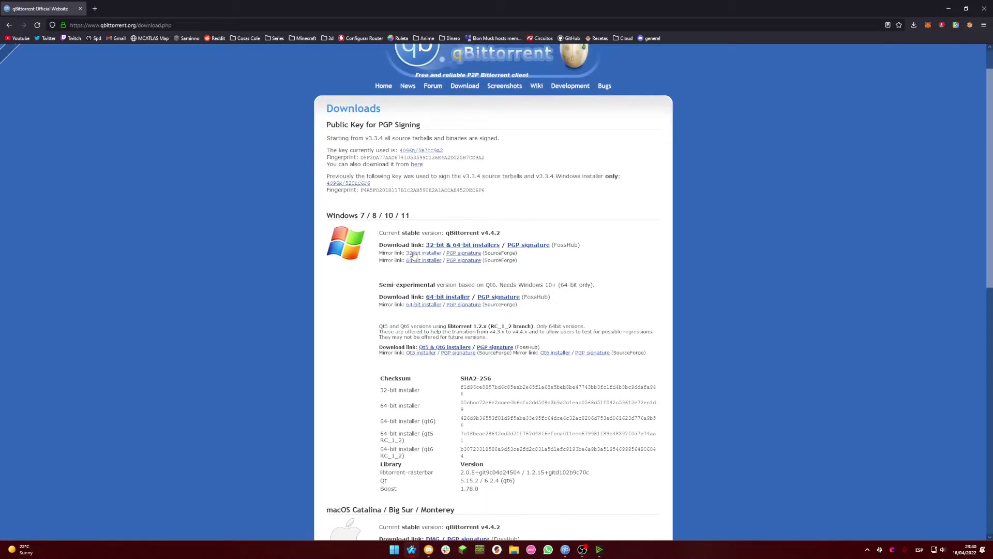
scroll(394, 273, down, 2)
scroll(393, 274, down, 1)
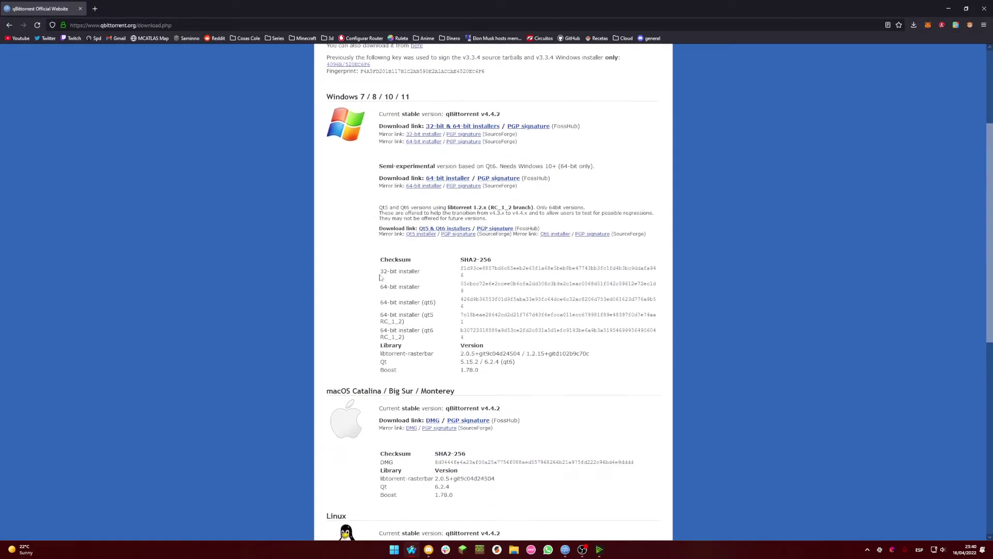
scroll(380, 277, up, 2)
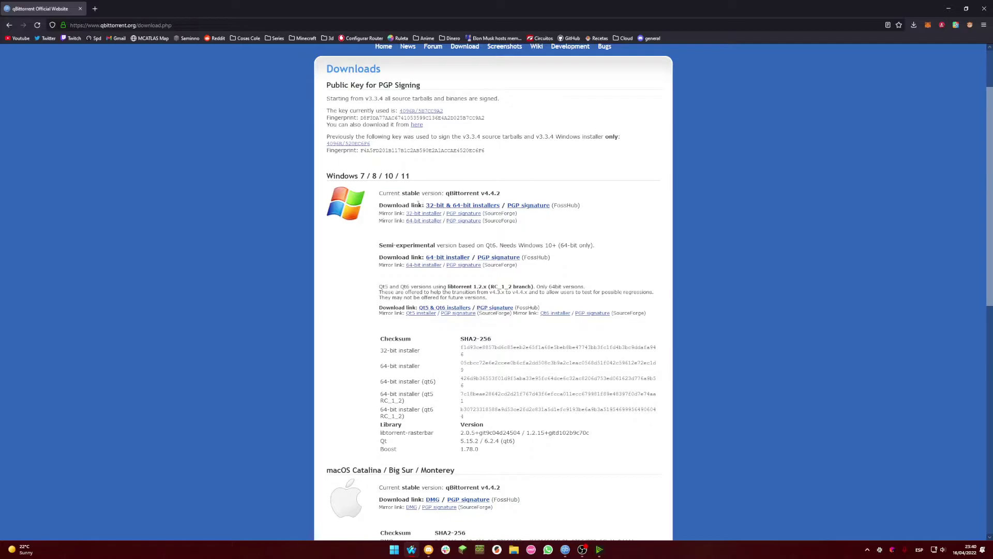
Step: Download the qBittorrent 4.4.2 Windows installer from FossHub and save the file
click(444, 210)
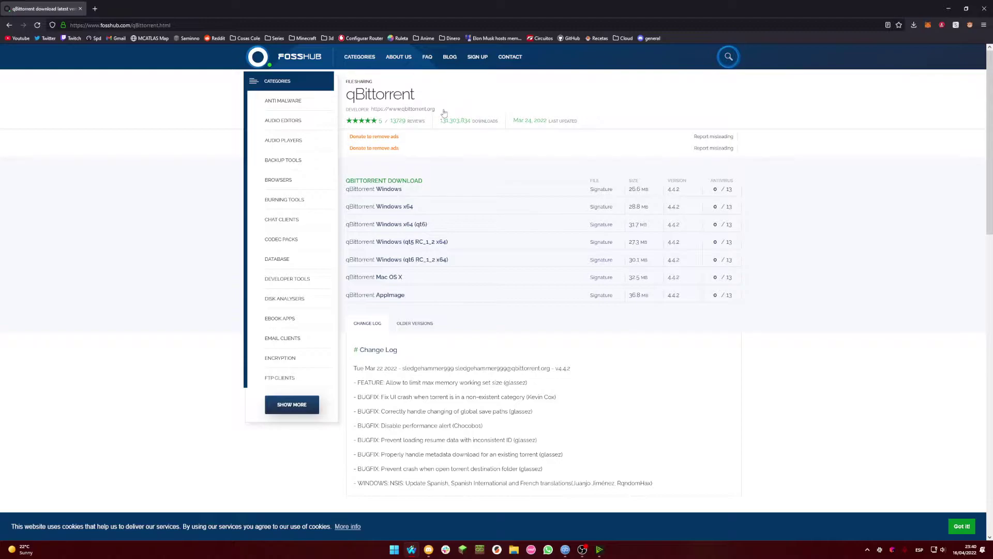
click(390, 195)
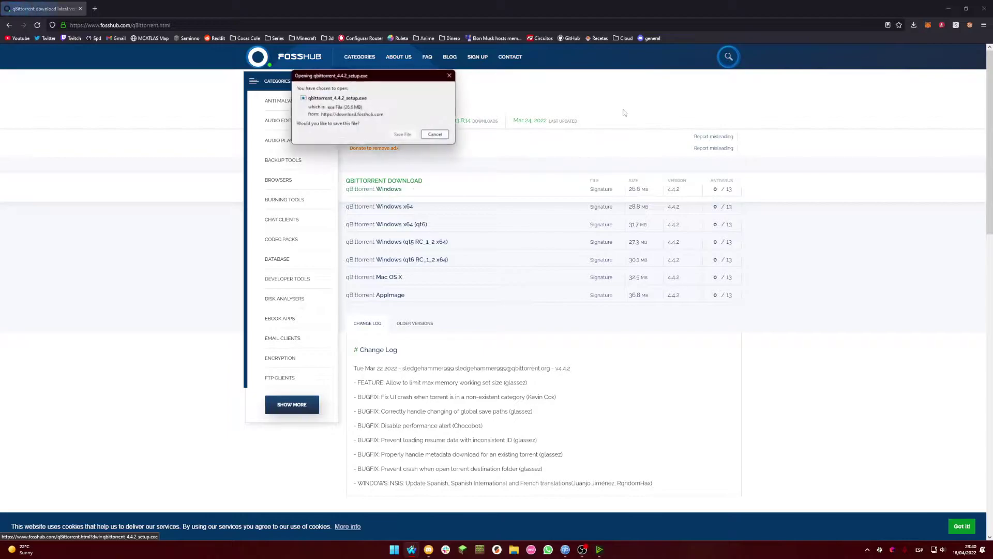
click(403, 136)
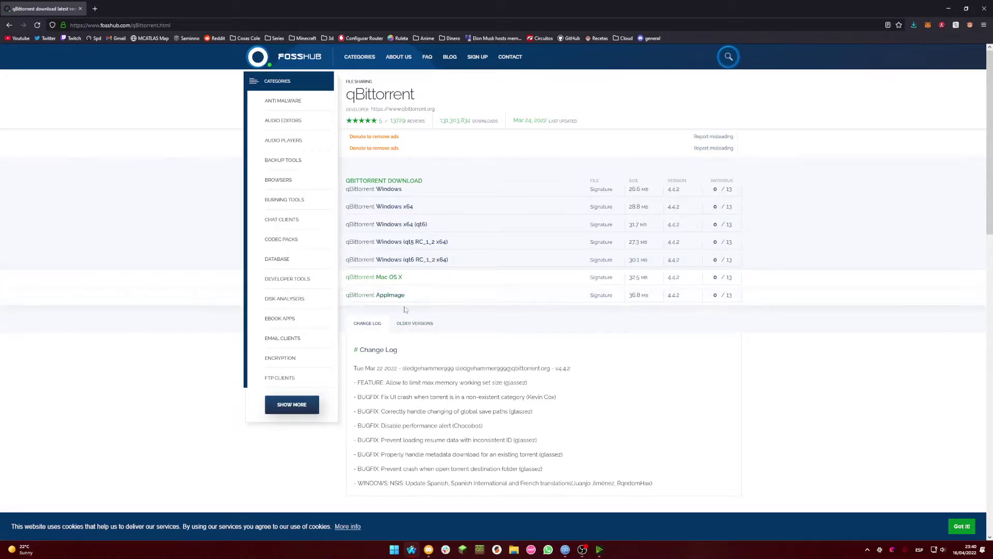
Step: Run the downloaded setup file from recent downloads and accept replacing the installed version
click(913, 25)
click(849, 49)
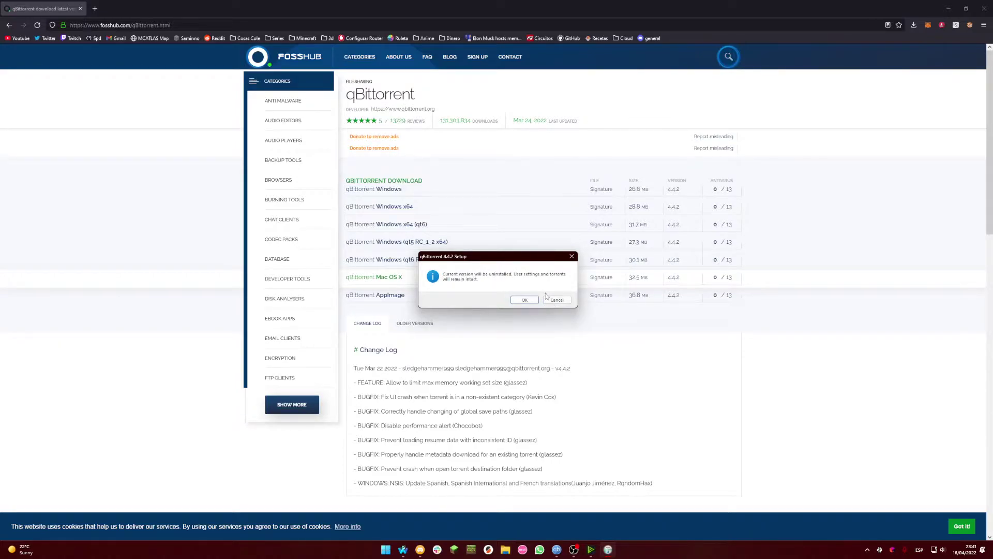
click(525, 301)
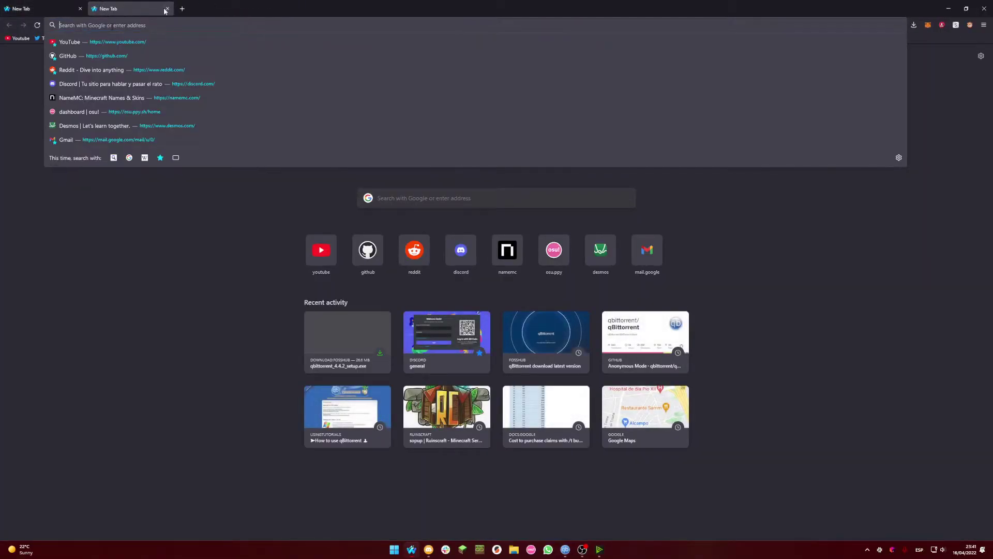
text(udebian)
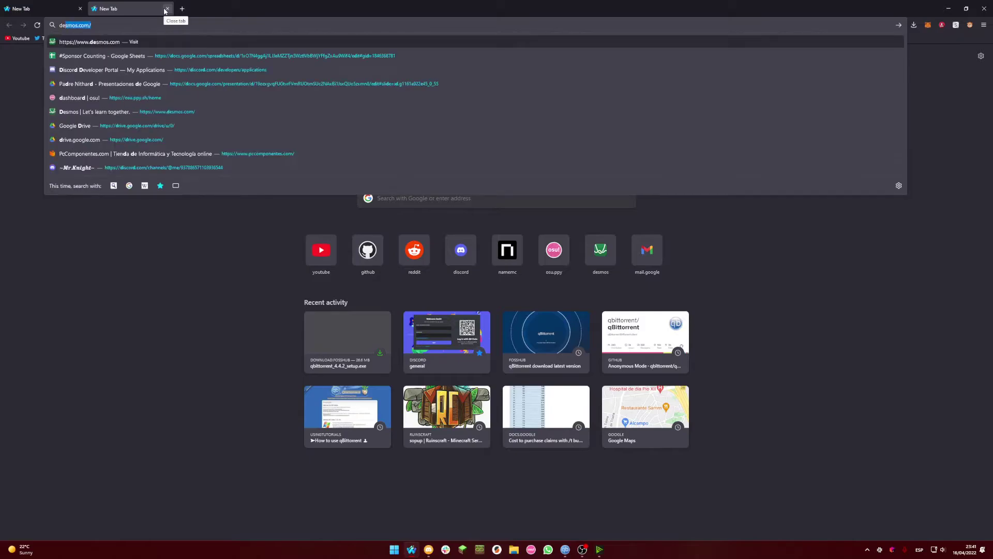
text(.org)
Step: Visit debian.org, start the Debian download, then cancel saving the installer
key(Return)
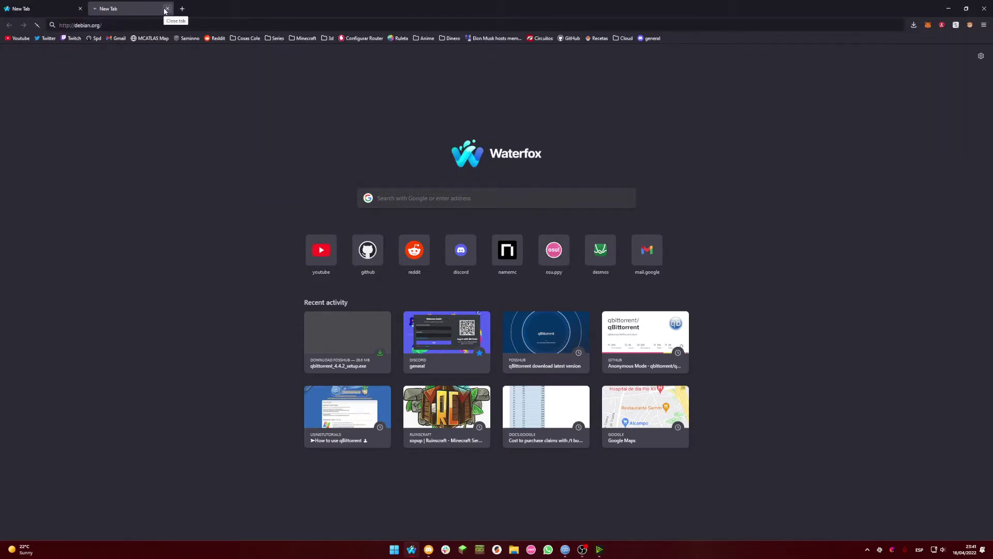
click(80, 8)
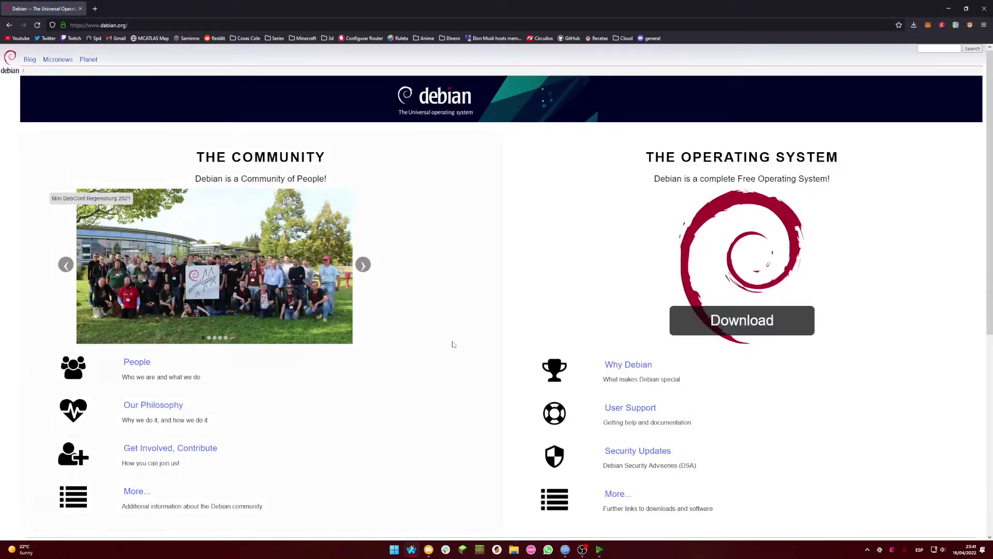
click(770, 320)
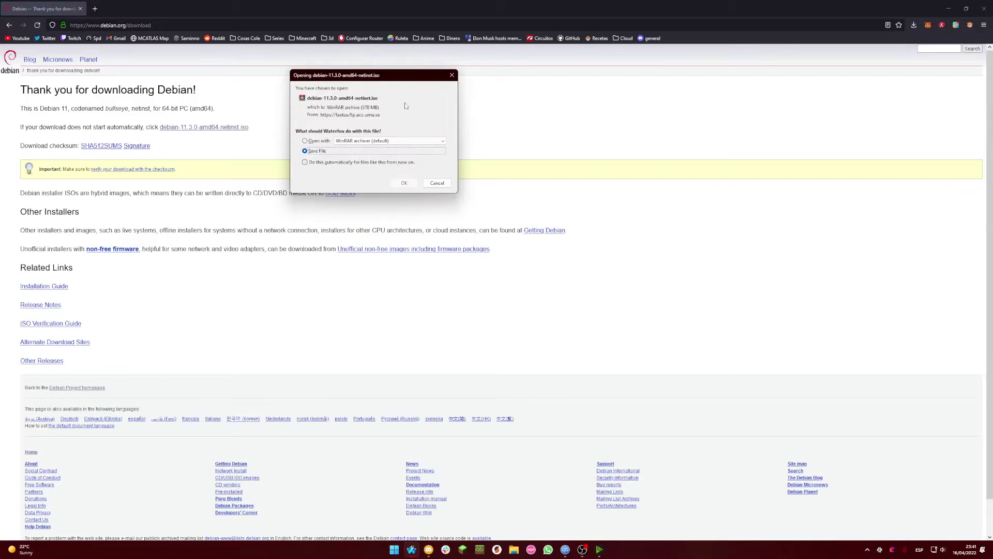
click(435, 185)
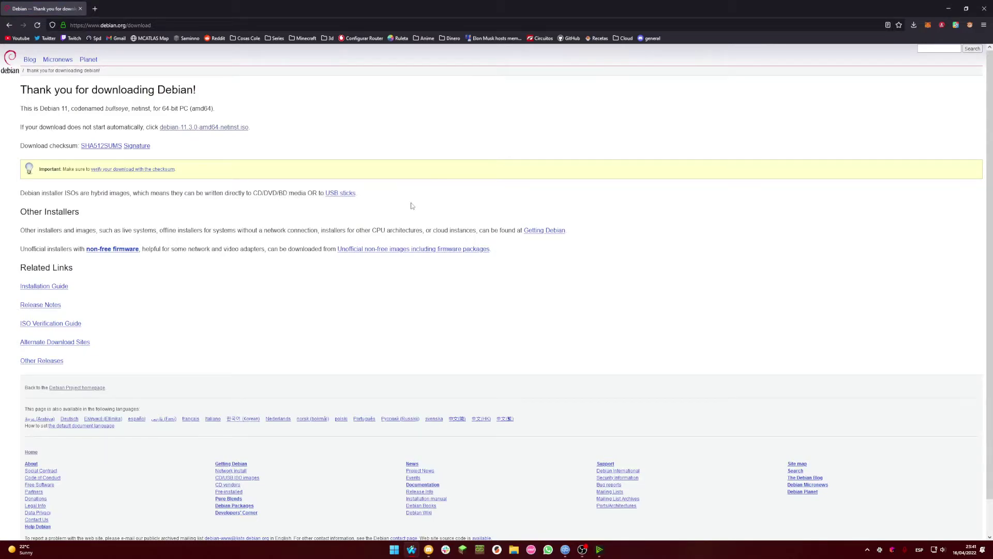
click(144, 26)
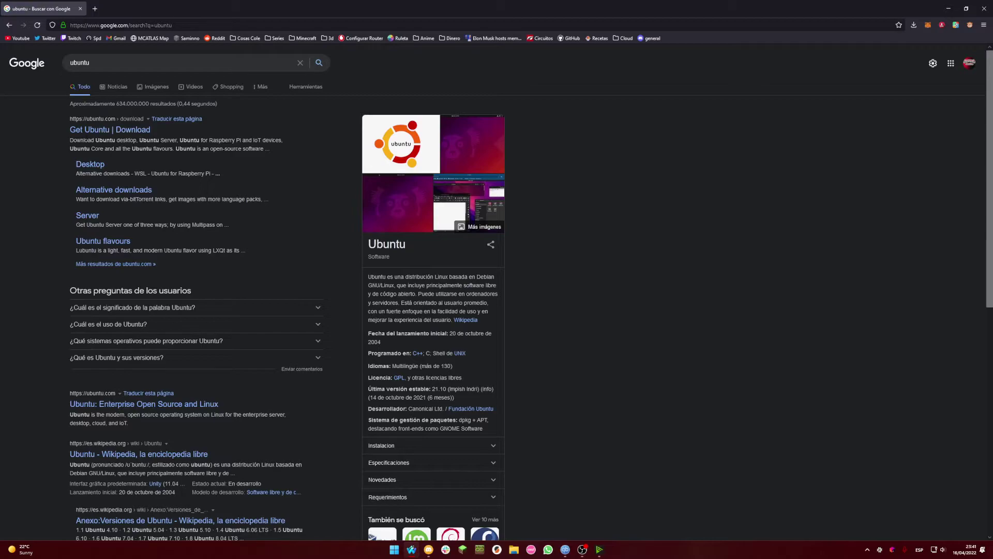
Step: Navigate Ubuntu's site to alternative downloads and fetch the Ubuntu 21.10 Desktop torrent
click(102, 131)
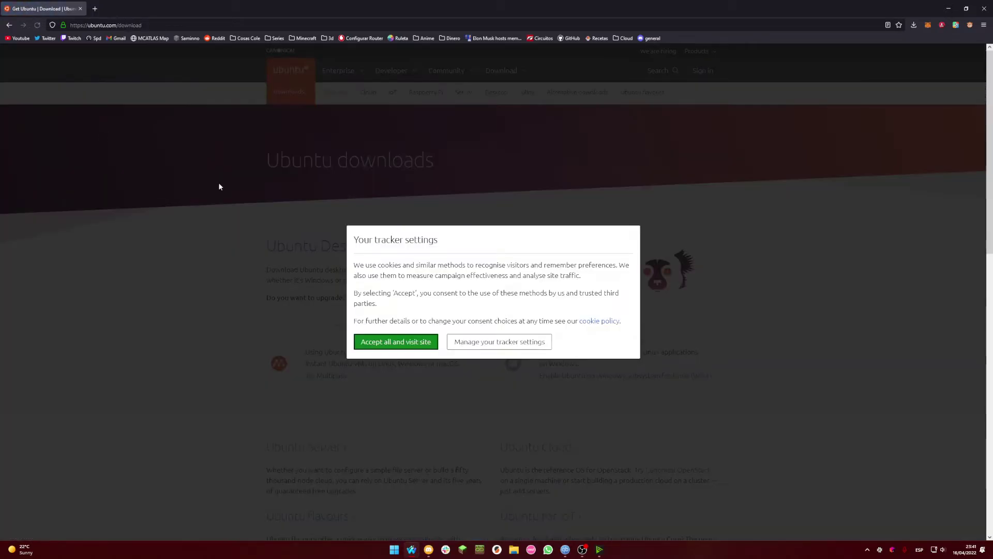
click(401, 341)
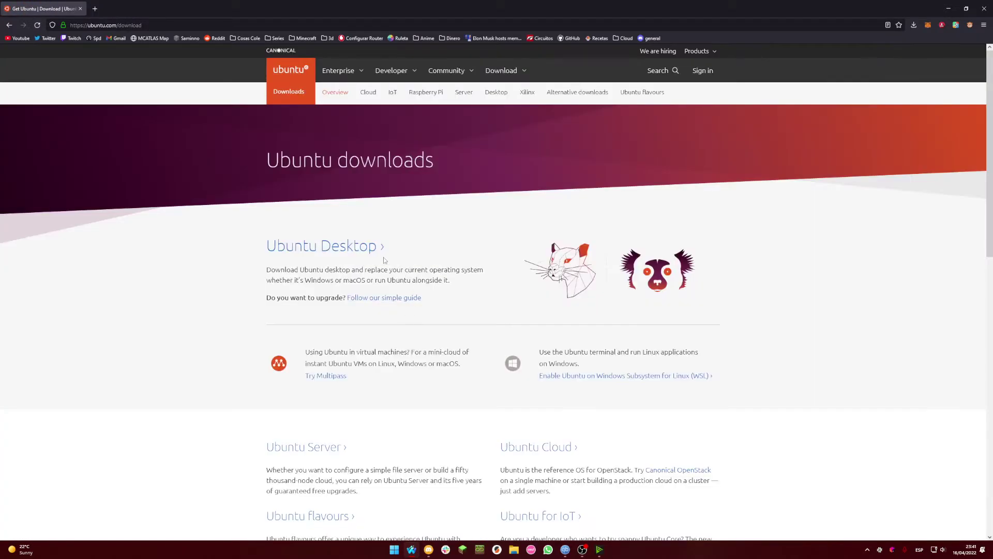
click(340, 247)
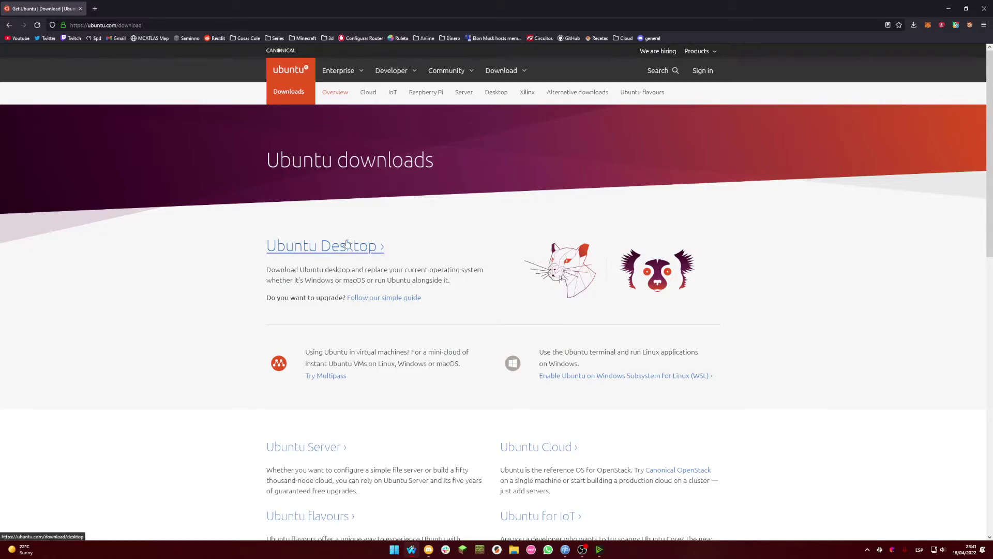
scroll(373, 239, down, 2)
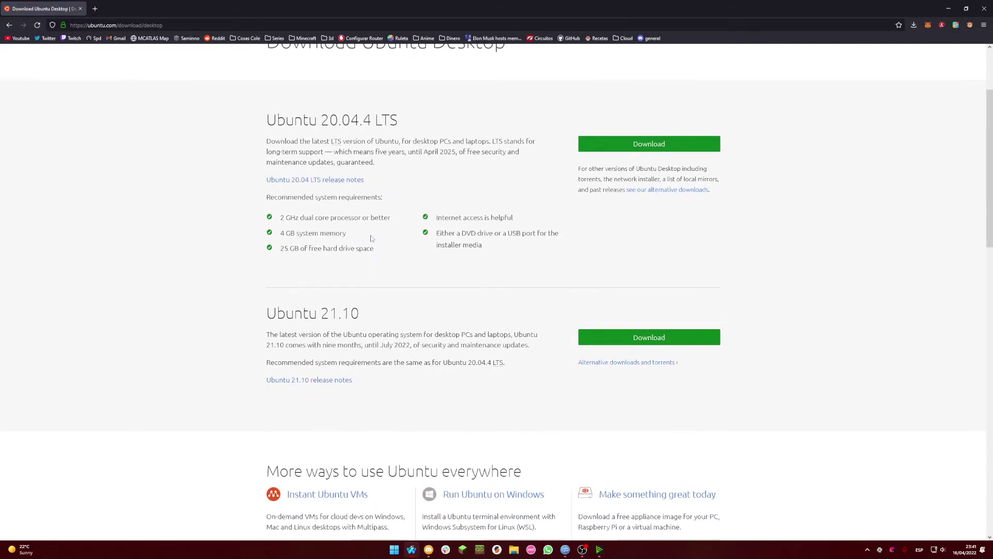
click(652, 191)
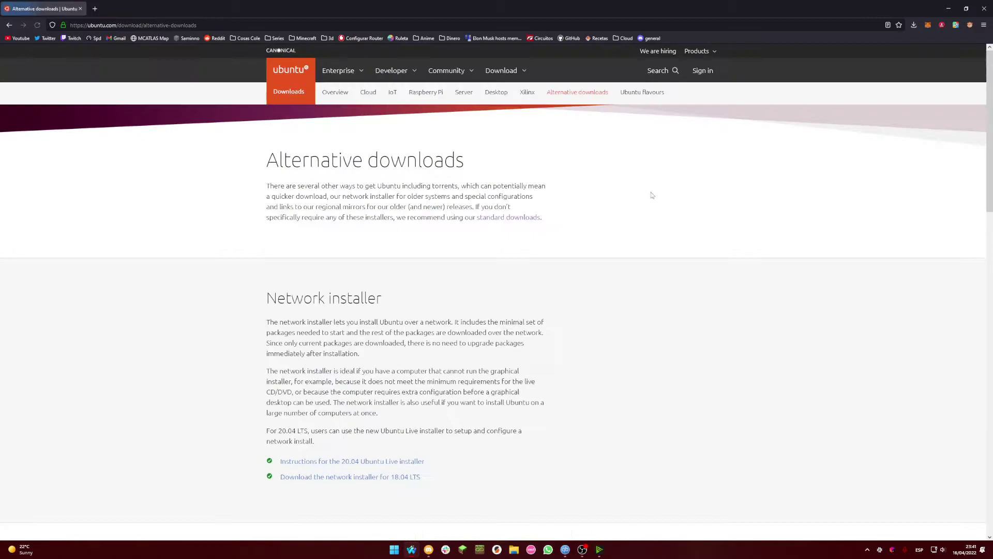
scroll(513, 301, down, 2)
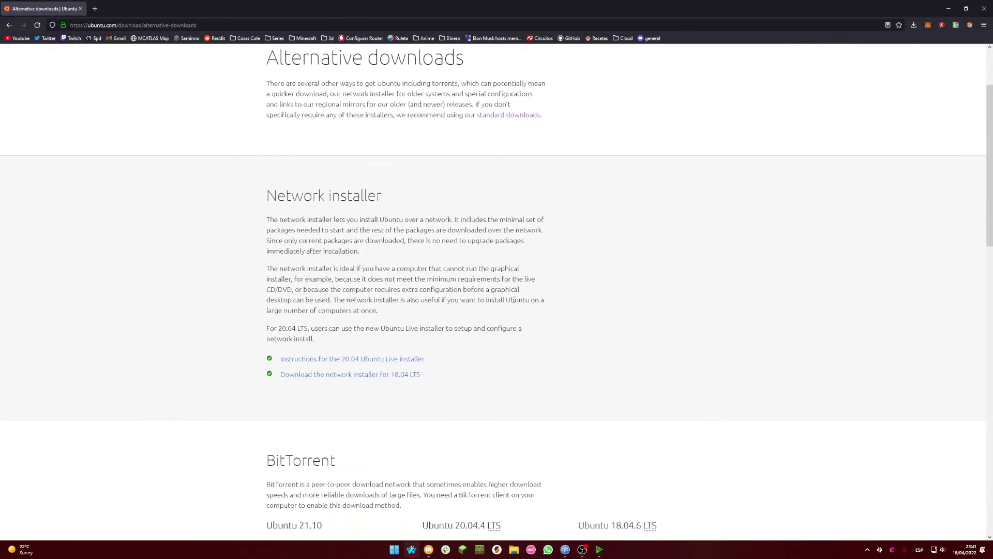
scroll(513, 301, down, 1)
scroll(513, 302, down, 1)
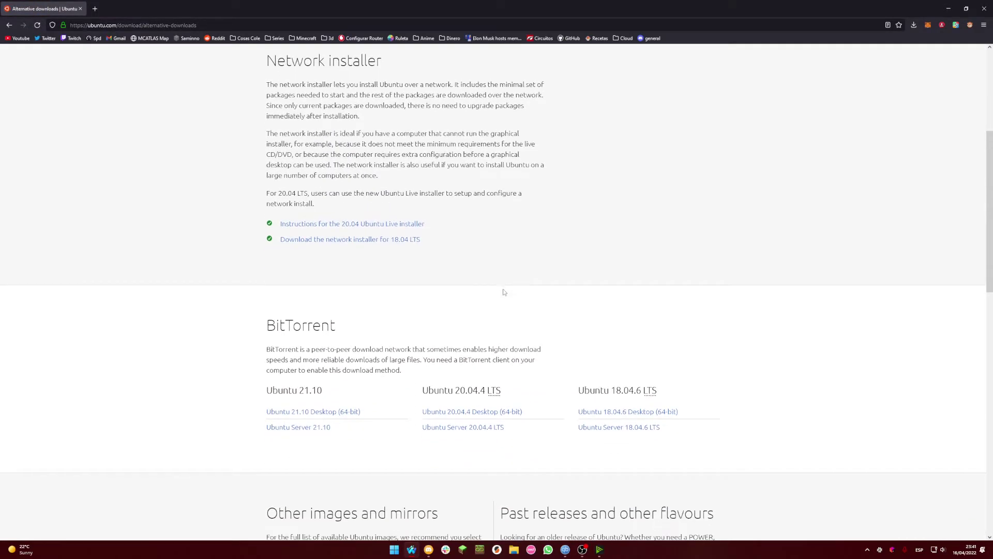
click(342, 413)
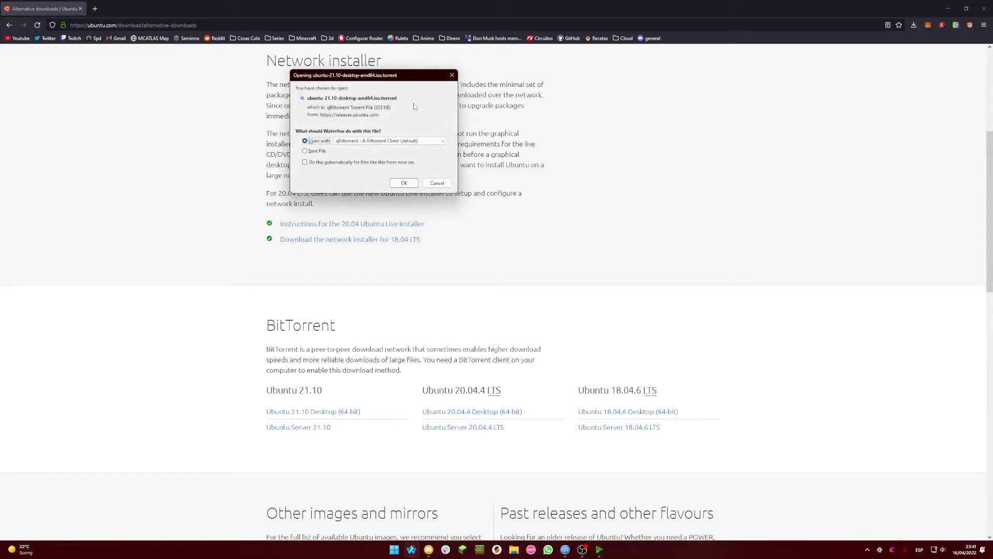
Step: Add the Ubuntu 21.10 torrent in qBittorrent and show all torrents with it selected
click(404, 183)
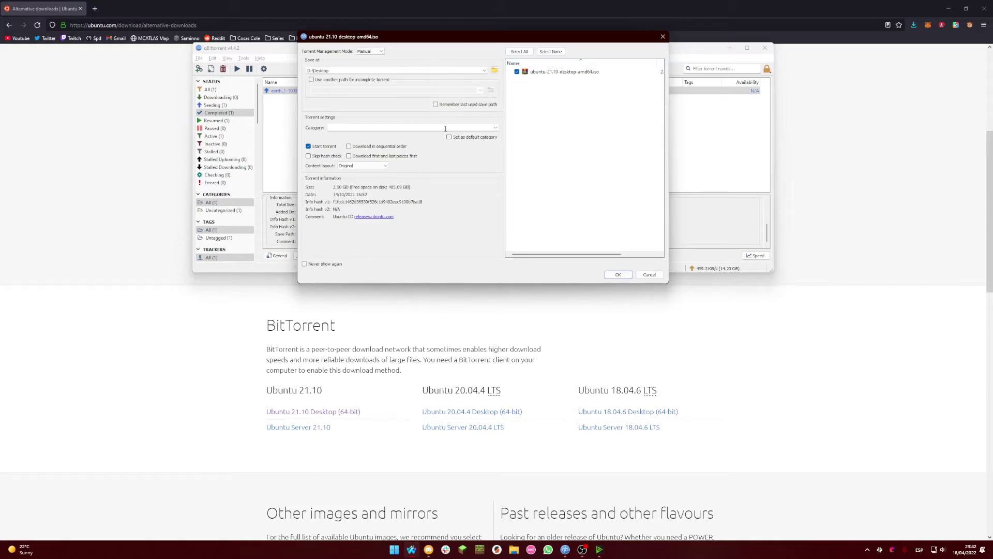
click(621, 277)
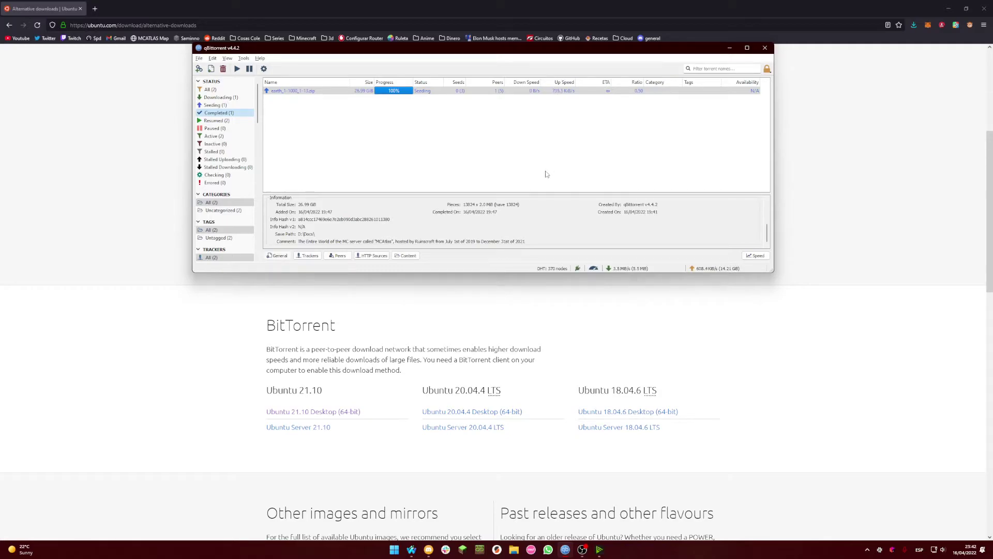
click(229, 89)
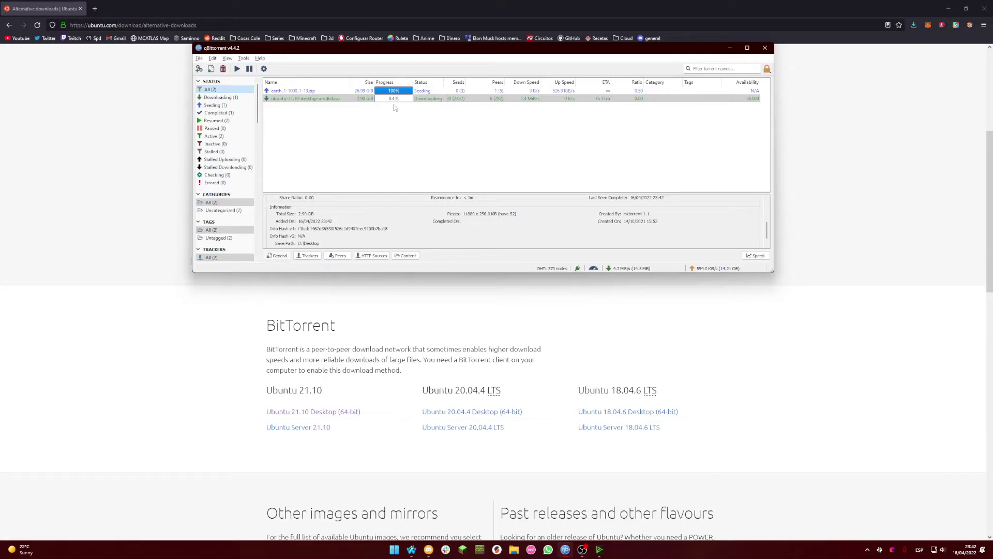
click(366, 100)
click(245, 59)
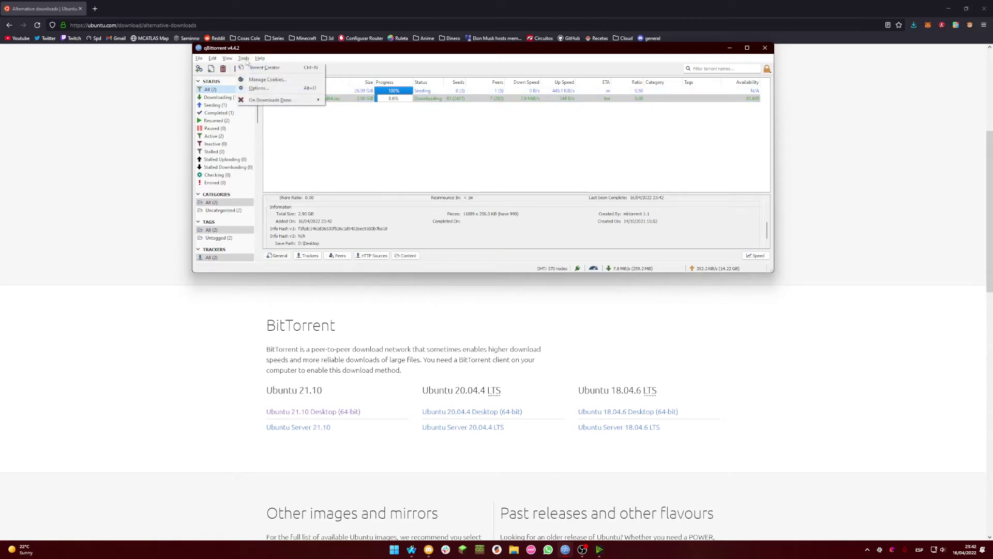
click(256, 88)
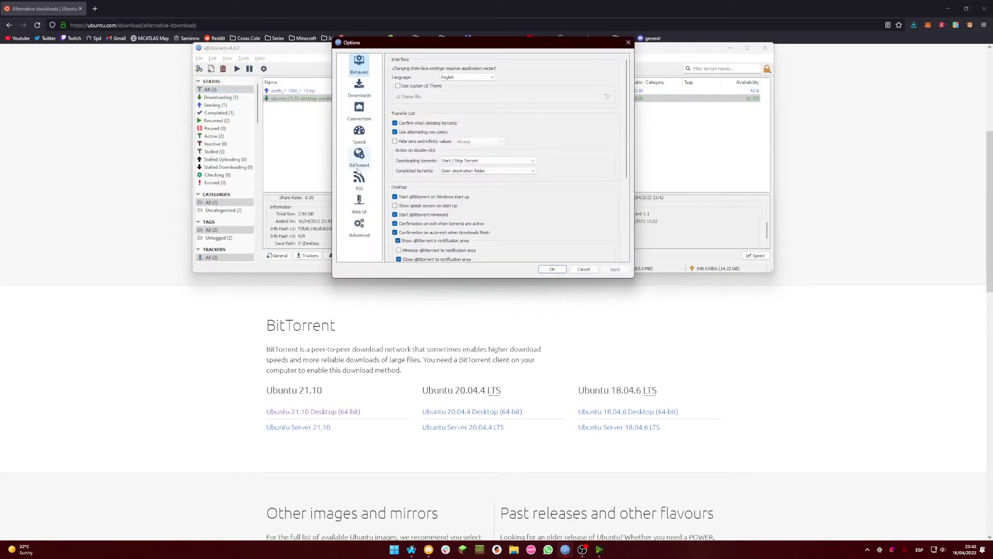
click(359, 160)
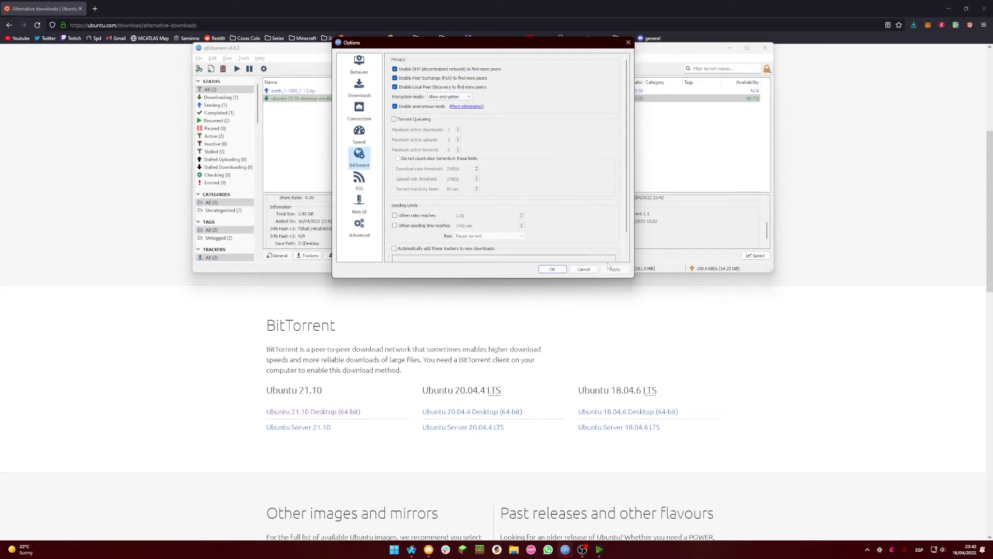
click(551, 269)
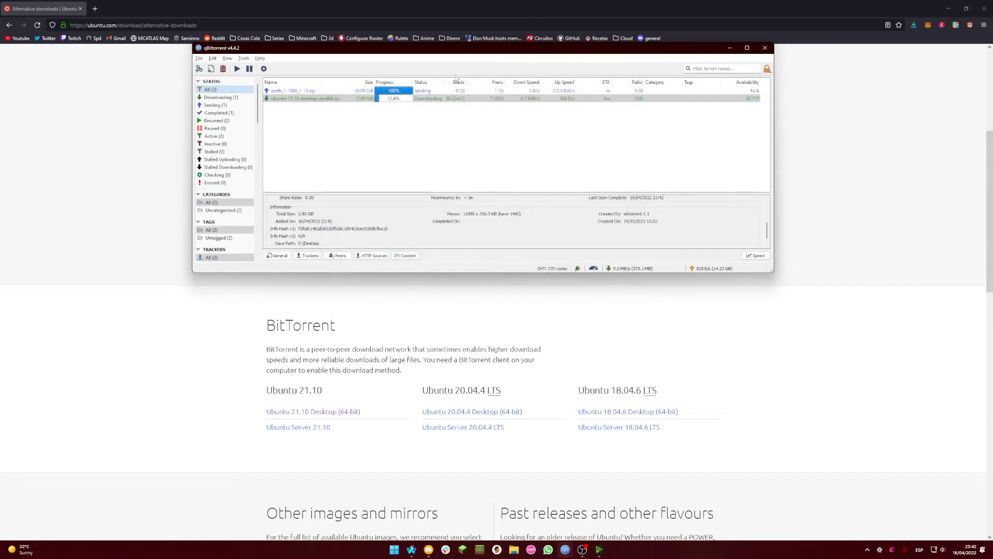
Step: Pause the Ubuntu 21.10 torrent from its context menu
right_click(406, 97)
click(378, 129)
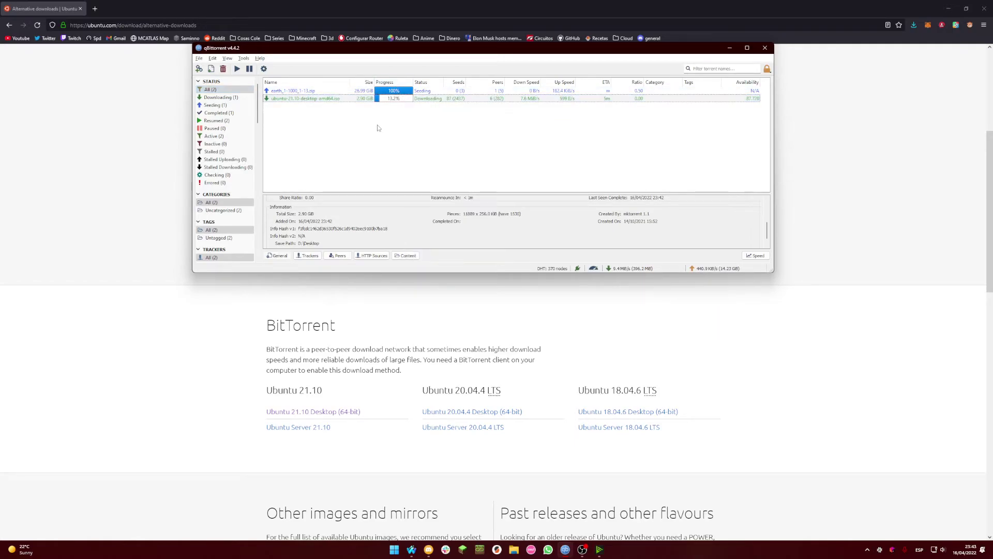
right_click(352, 99)
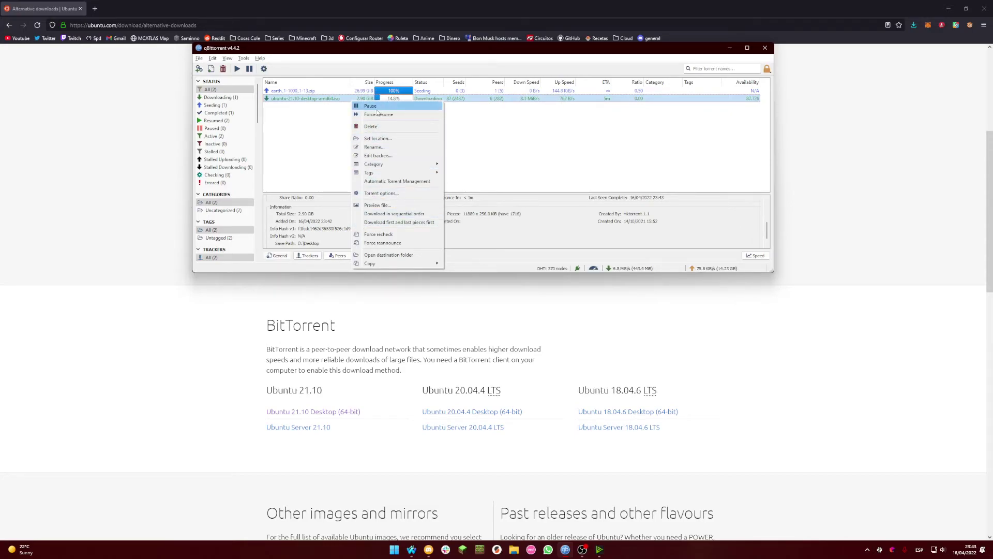
click(382, 115)
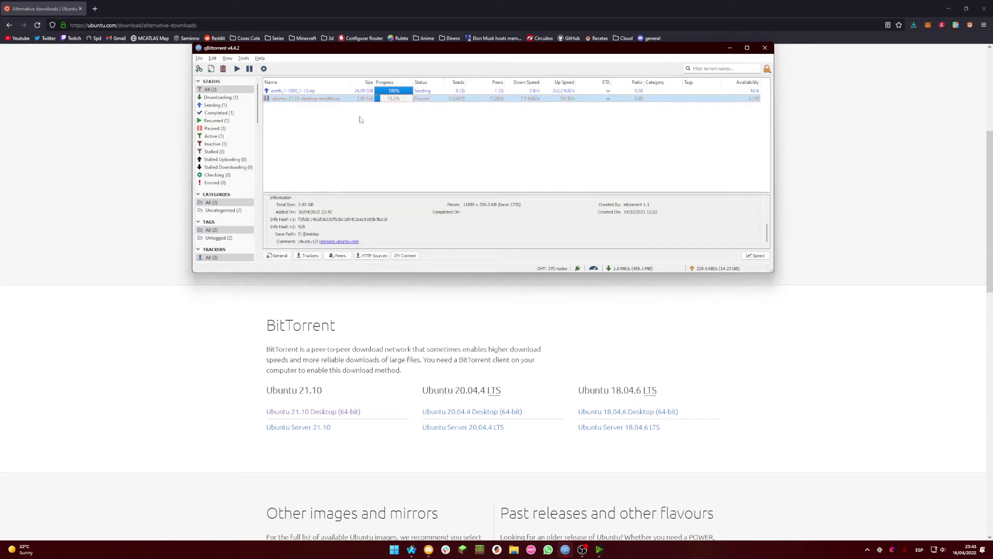
Step: Delete the Ubuntu torrent together with its downloaded files on disk
right_click(349, 101)
click(365, 125)
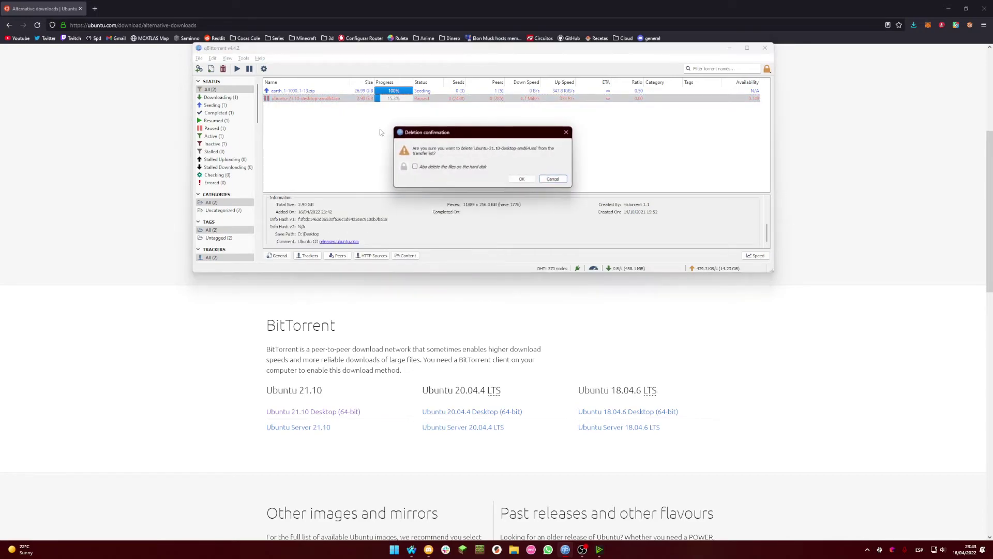
click(415, 166)
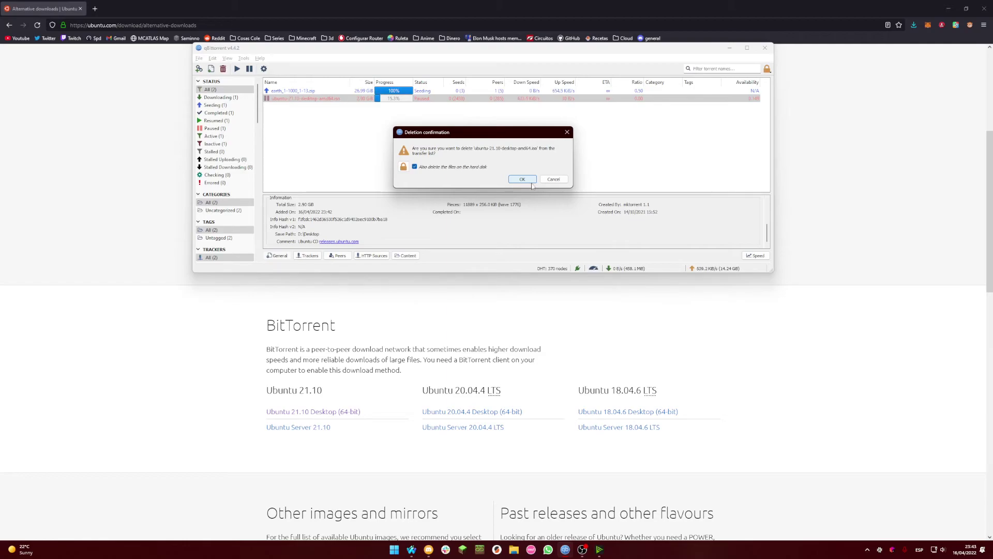
click(529, 181)
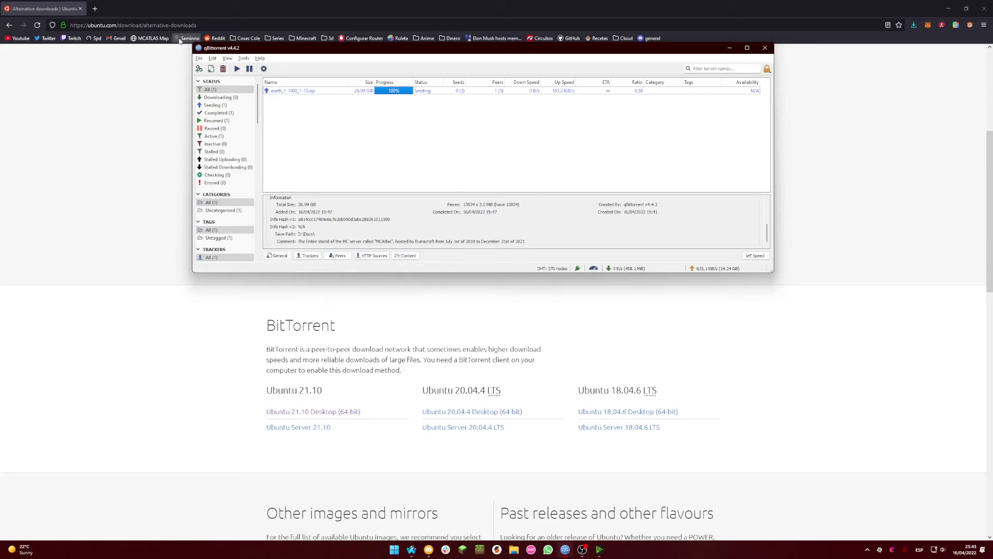
Step: Add the earth torrent's magnet link and acknowledge it is already present
click(434, 544)
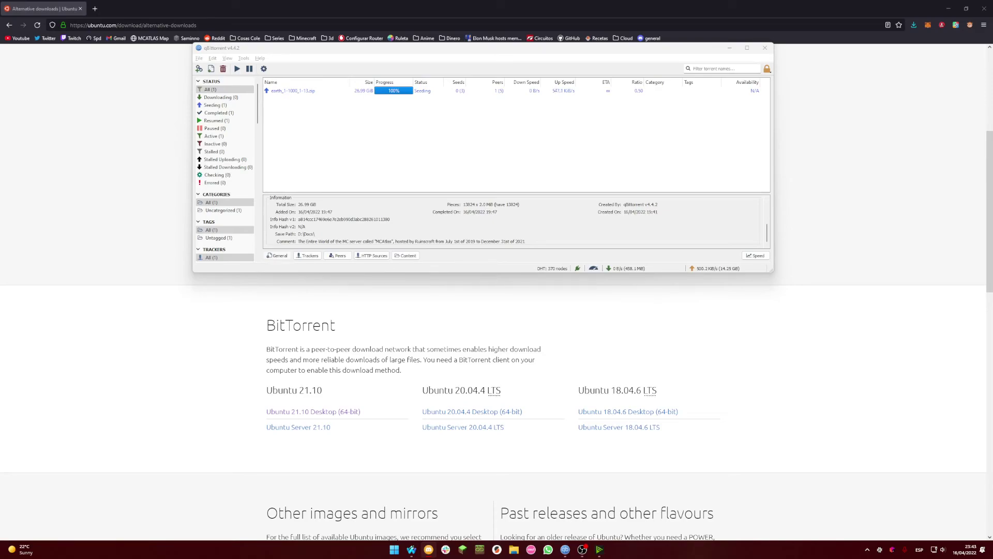
click(433, 151)
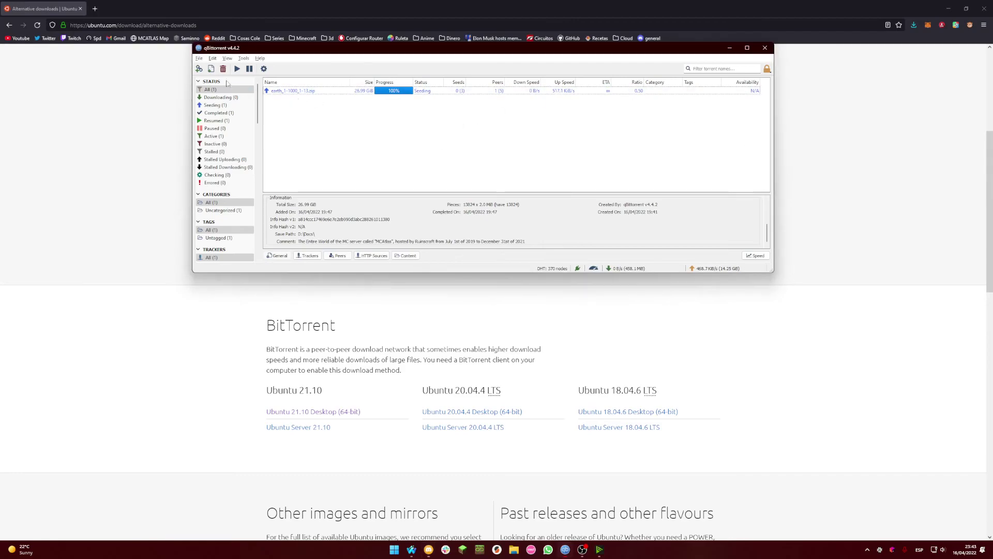
click(198, 68)
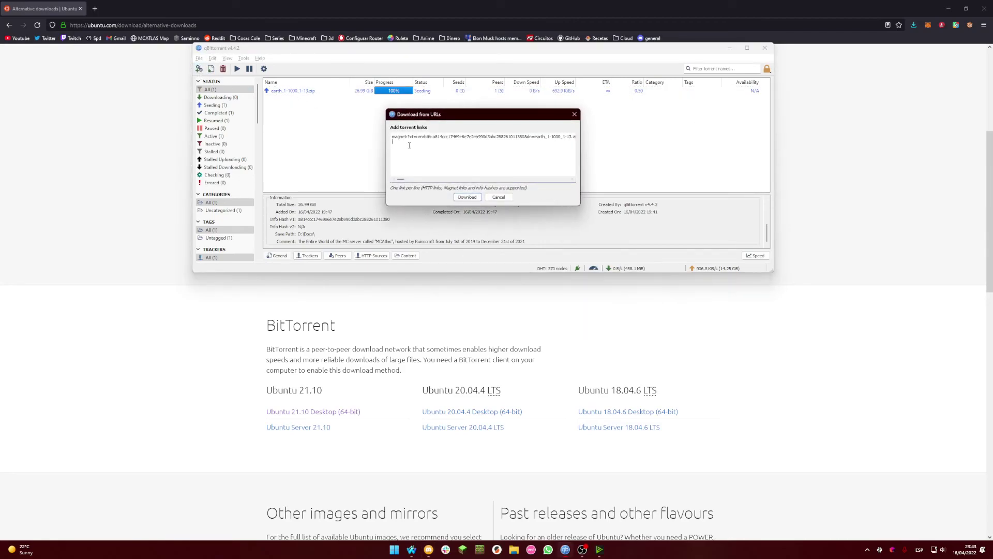
click(466, 198)
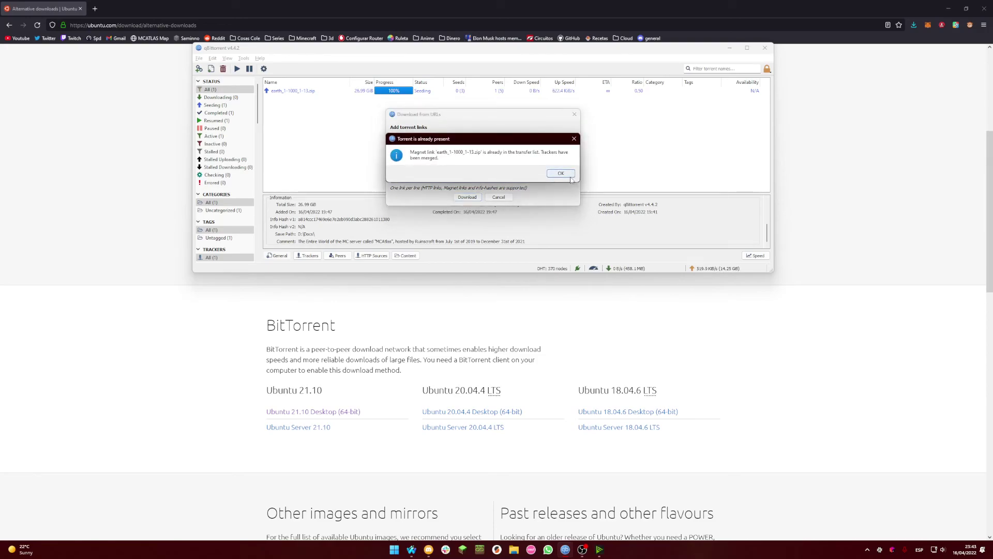
click(562, 172)
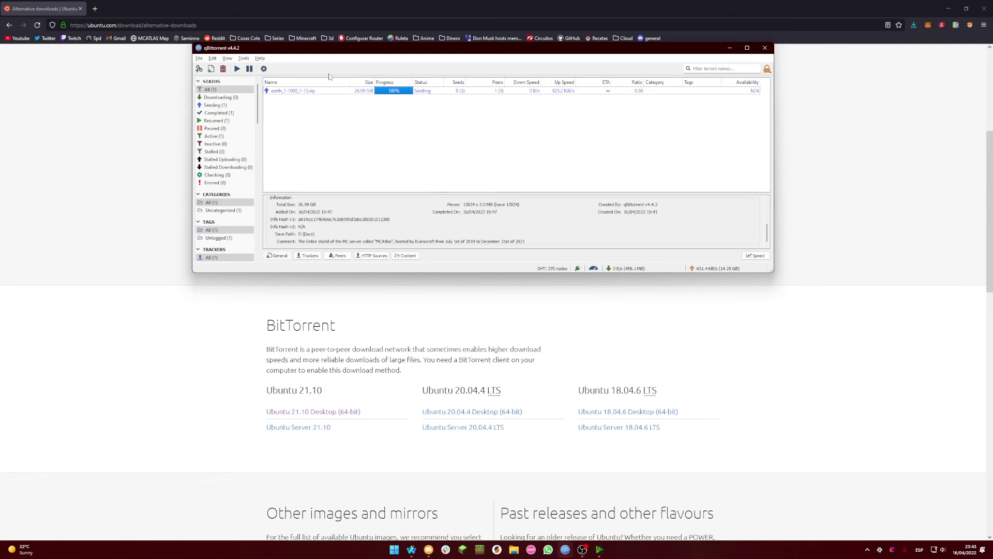